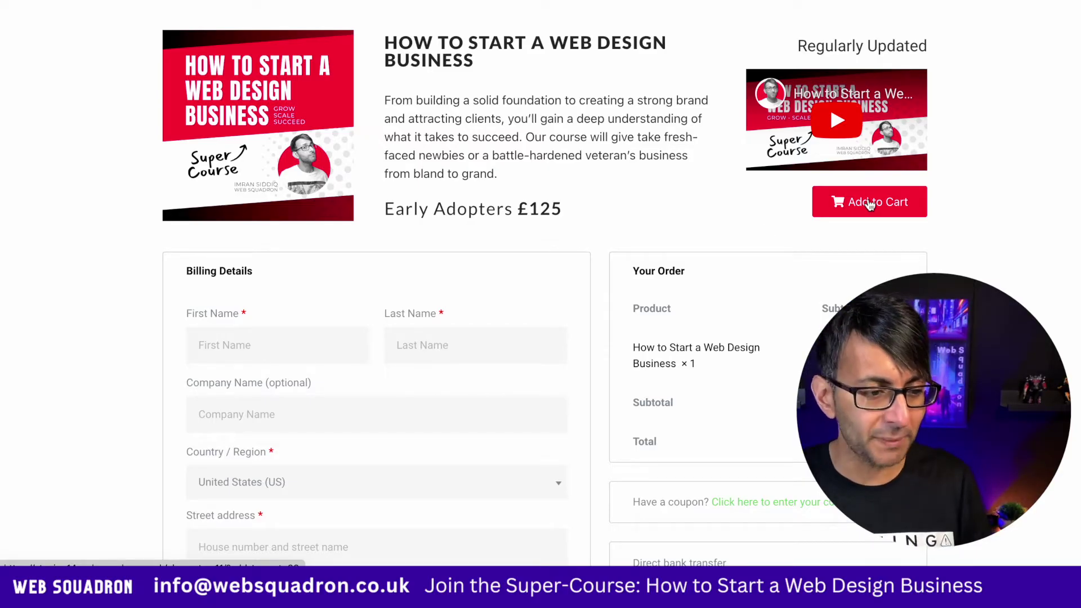
Examine the course checkout page, including the product header, billing details form, order summary, coupon and payment sections.
{"action": "scroll", "coordinate": [287, 391], "scroll_direction": "down", "scroll_amount": 2}
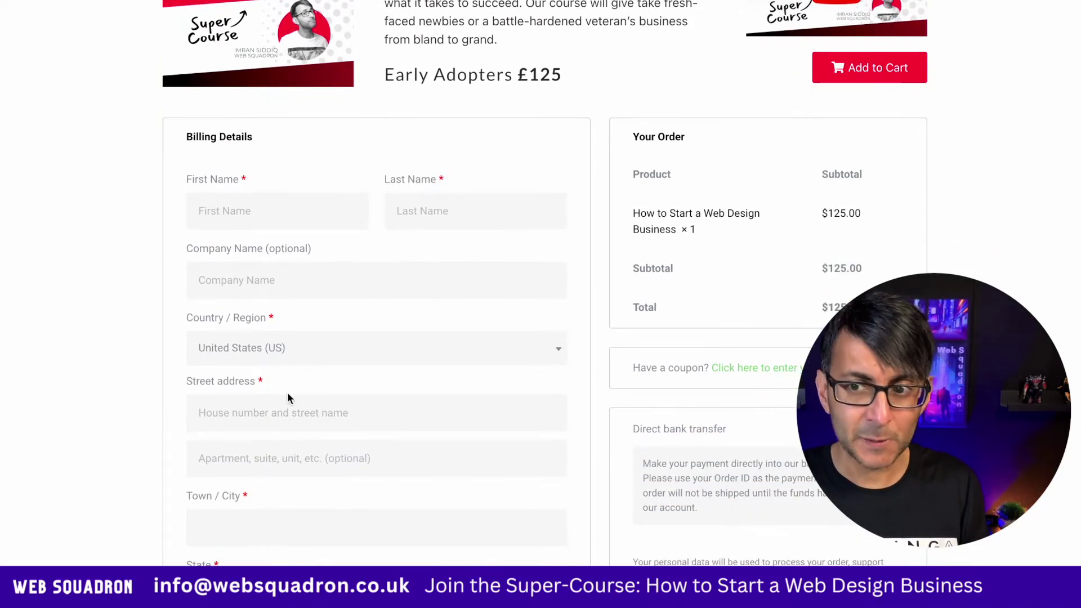
{"action": "scroll", "coordinate": [287, 397], "scroll_direction": "up", "scroll_amount": 2}
{"action": "scroll", "coordinate": [318, 386], "scroll_direction": "down", "scroll_amount": 5}
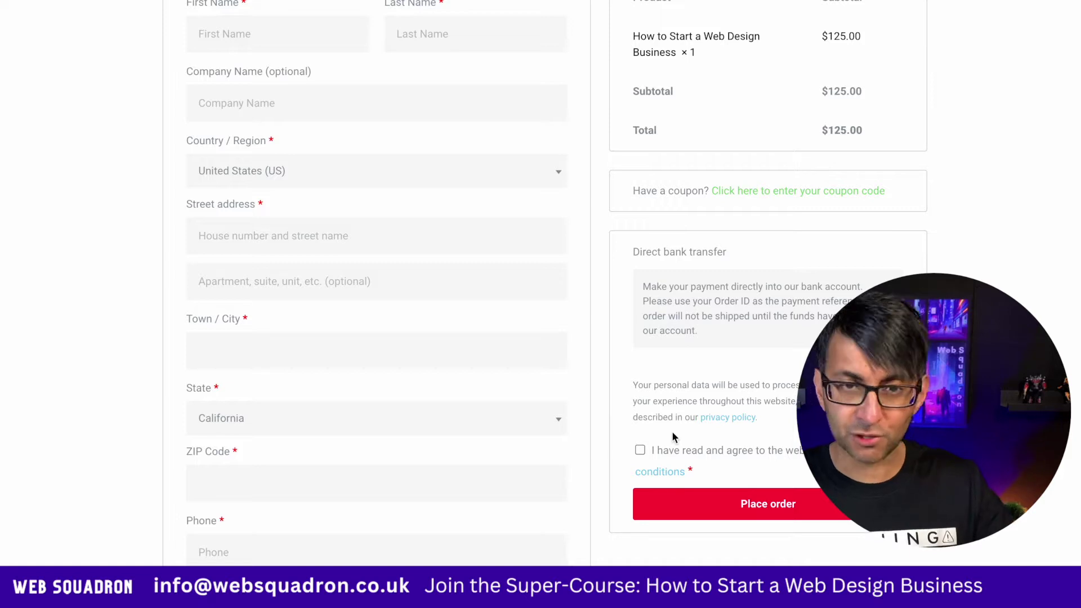
{"action": "scroll", "coordinate": [529, 318], "scroll_direction": "up", "scroll_amount": 5}
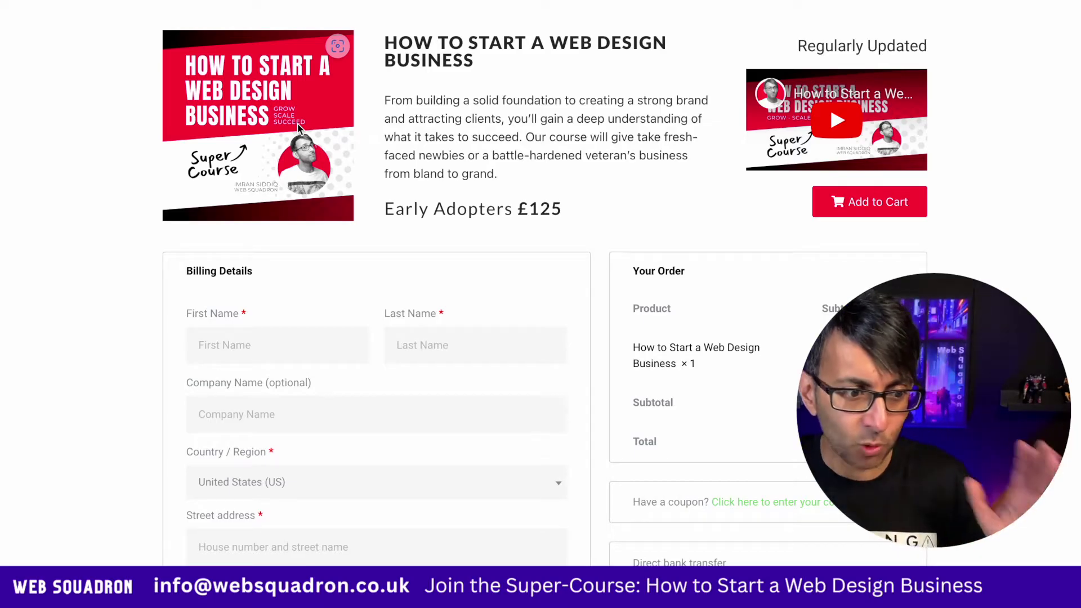
{"action": "scroll", "coordinate": [302, 124], "scroll_direction": "down", "scroll_amount": 8}
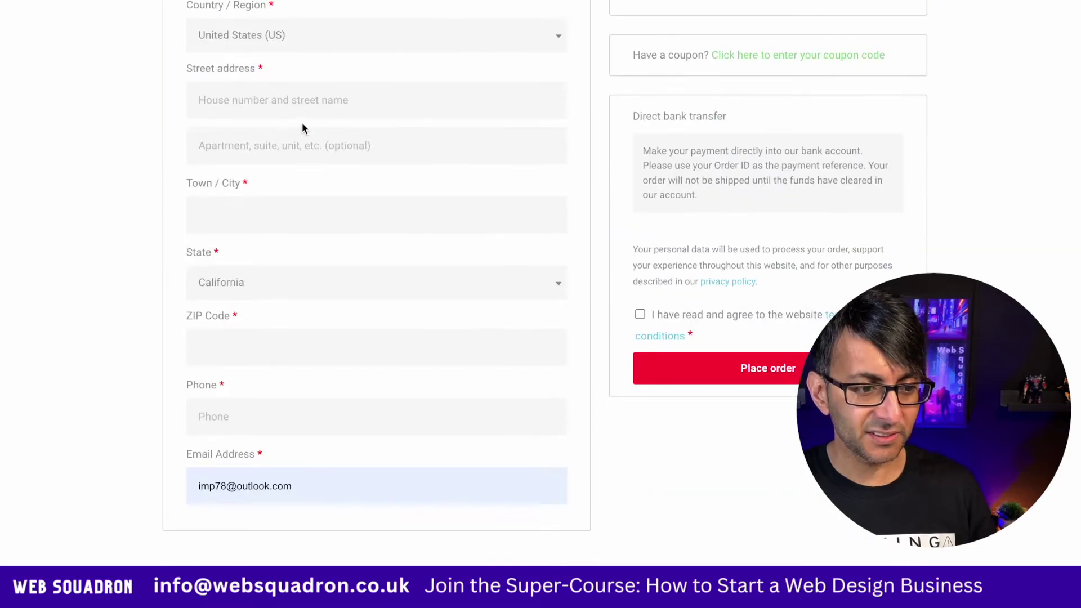
{"action": "scroll", "coordinate": [302, 124], "scroll_direction": "up", "scroll_amount": 5}
{"action": "scroll", "coordinate": [302, 122], "scroll_direction": "down", "scroll_amount": 3}
{"action": "scroll", "coordinate": [302, 122], "scroll_direction": "up", "scroll_amount": 6}
{"action": "scroll", "coordinate": [302, 123], "scroll_direction": "down", "scroll_amount": 4}
{"action": "scroll", "coordinate": [302, 123], "scroll_direction": "up", "scroll_amount": 1}
{"action": "scroll", "coordinate": [301, 123], "scroll_direction": "up", "scroll_amount": 3}
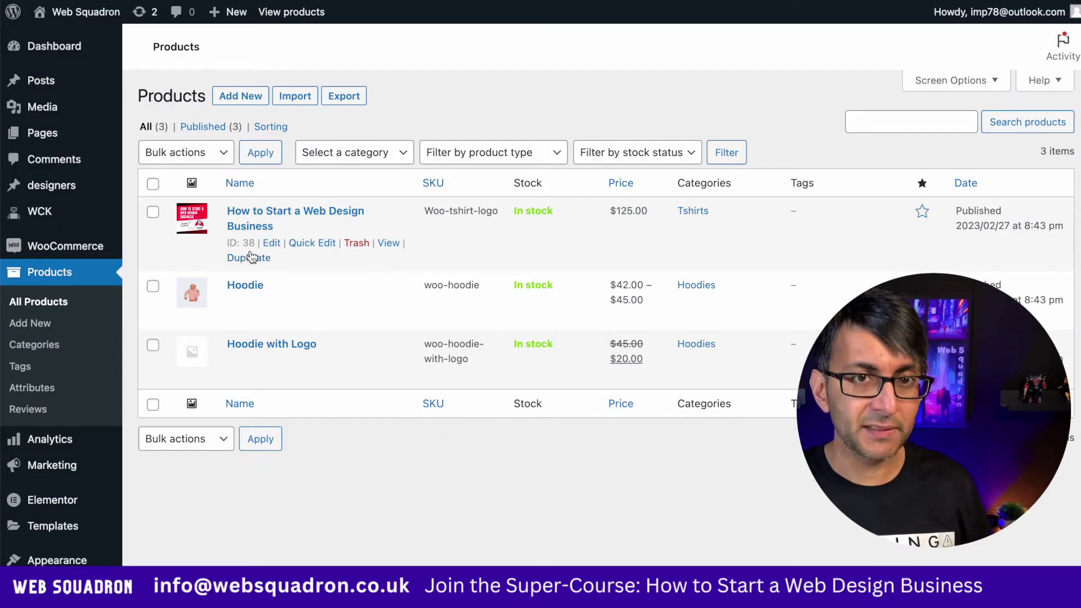
Open the "How to Start a Web Design Business" product for editing and review its description, price and download settings.
{"action": "left_click", "coordinate": [271, 243]}
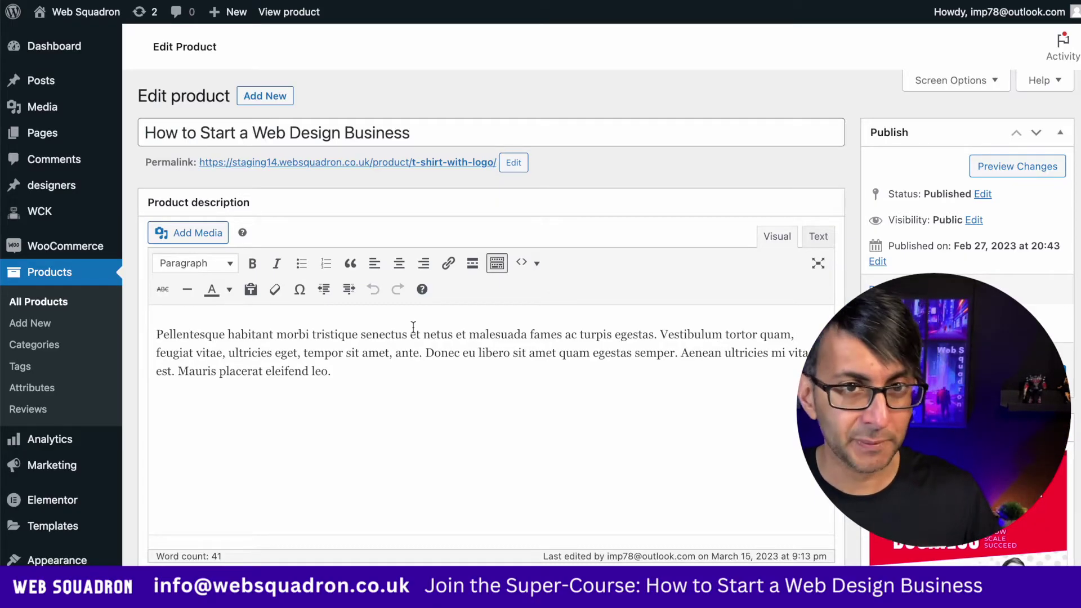
{"action": "scroll", "coordinate": [406, 381], "scroll_direction": "down", "scroll_amount": 13}
{"action": "scroll", "coordinate": [475, 406], "scroll_direction": "up", "scroll_amount": 3}
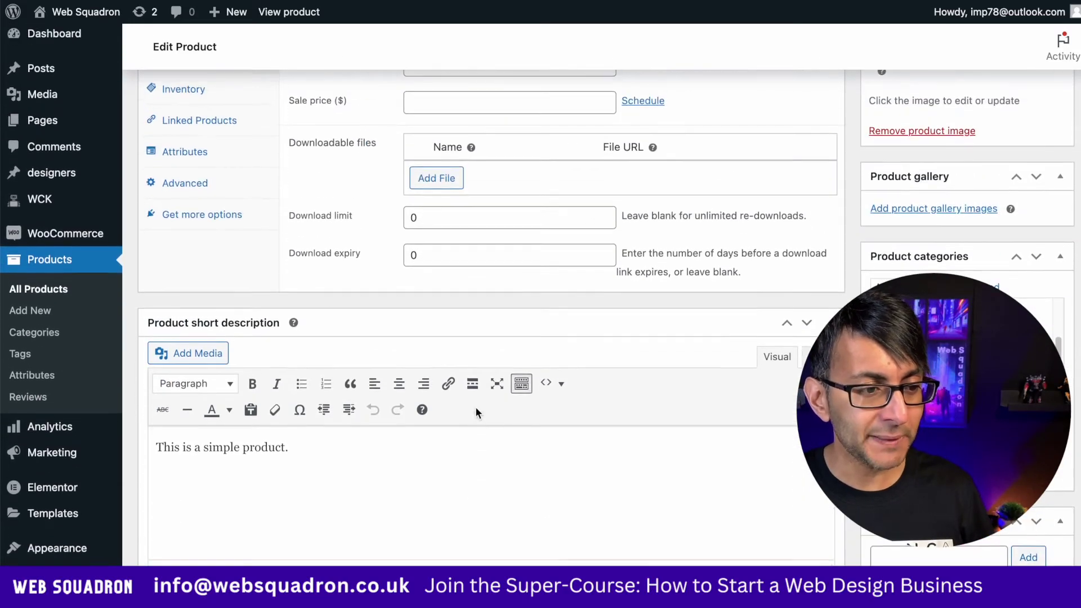
{"action": "scroll", "coordinate": [478, 398], "scroll_direction": "up", "scroll_amount": 4}
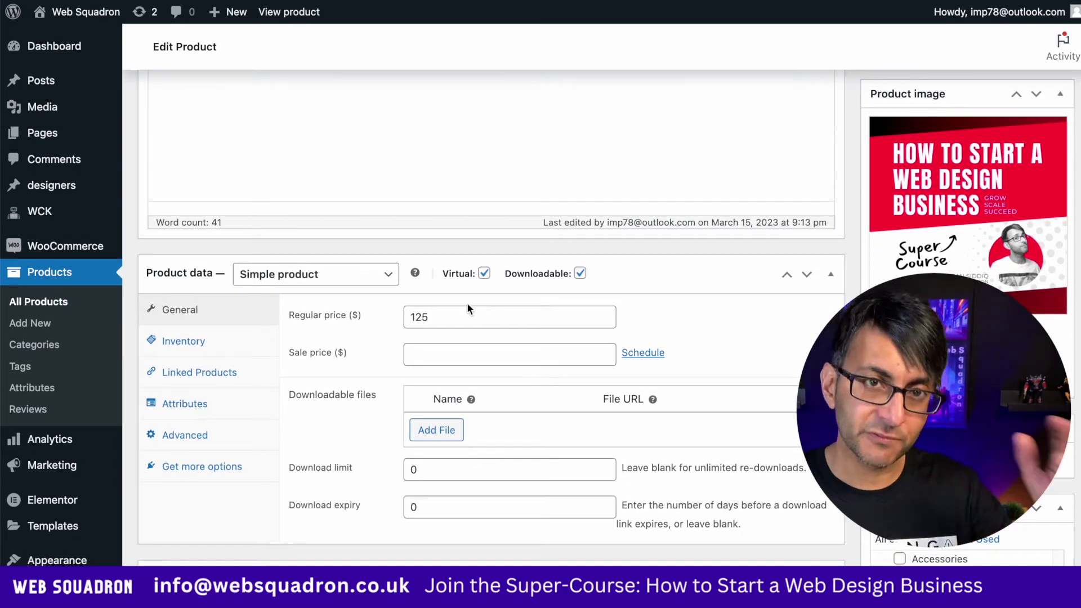
Try limiting purchases to 1 item per order in the product's inventory settings.
{"action": "left_click", "coordinate": [200, 343]}
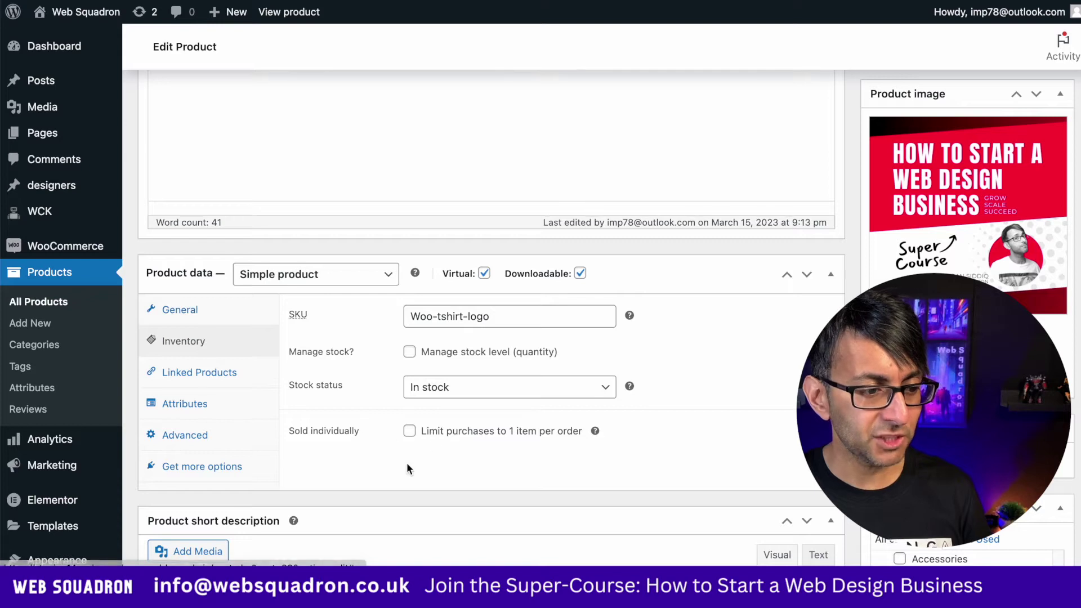
{"action": "left_click", "coordinate": [428, 433]}
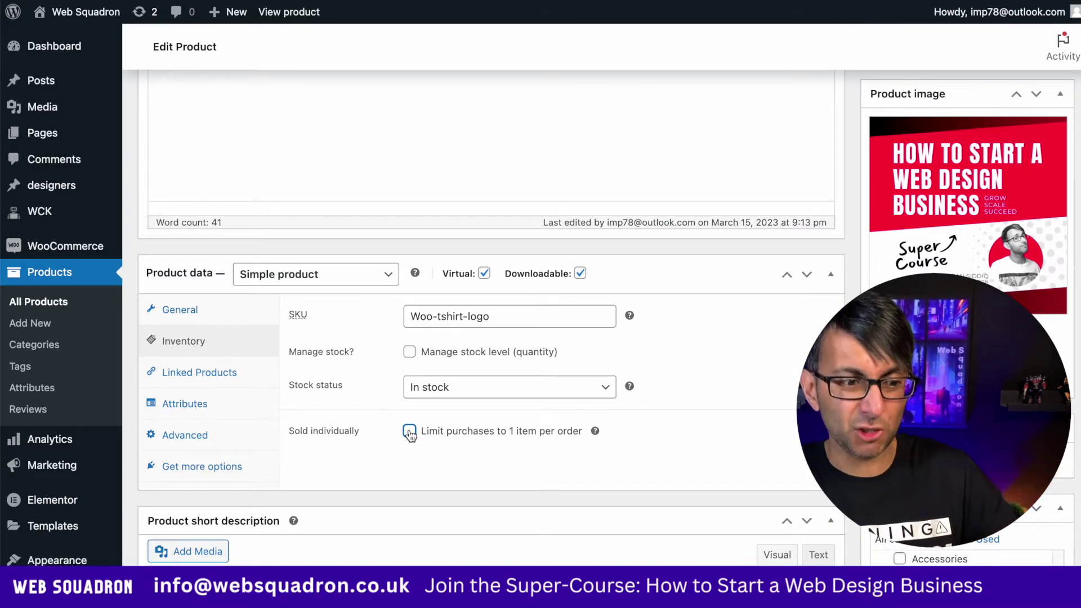
{"action": "scroll", "coordinate": [427, 404], "scroll_direction": "up", "scroll_amount": 5}
Review the cart and checkout page assignments in WooCommerce's advanced settings, and open its Products settings.
{"action": "mouse_move", "coordinate": [65, 246]}
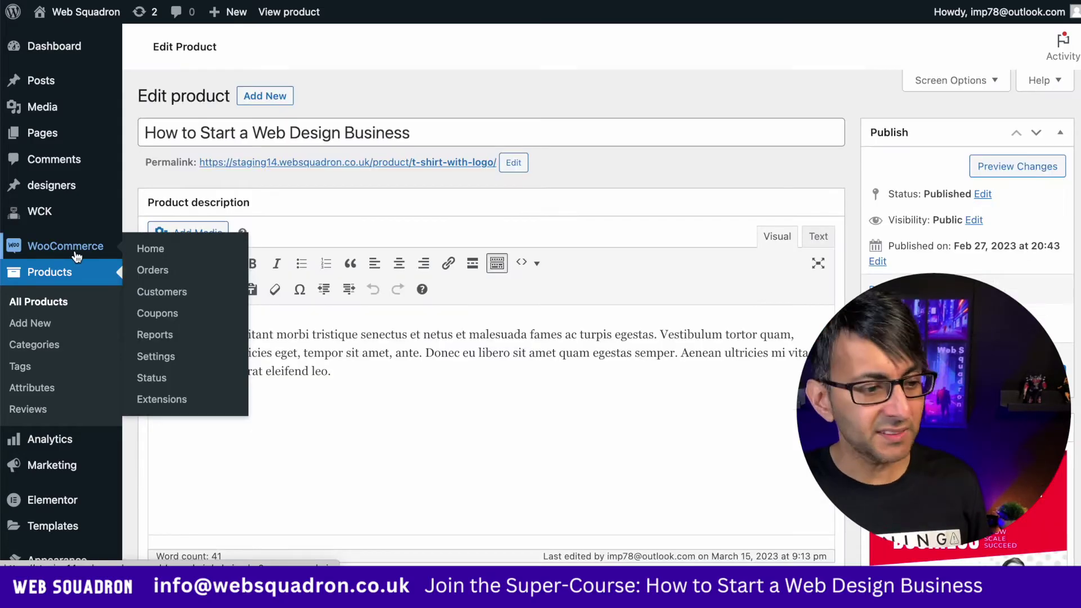
{"action": "left_click", "coordinate": [156, 356]}
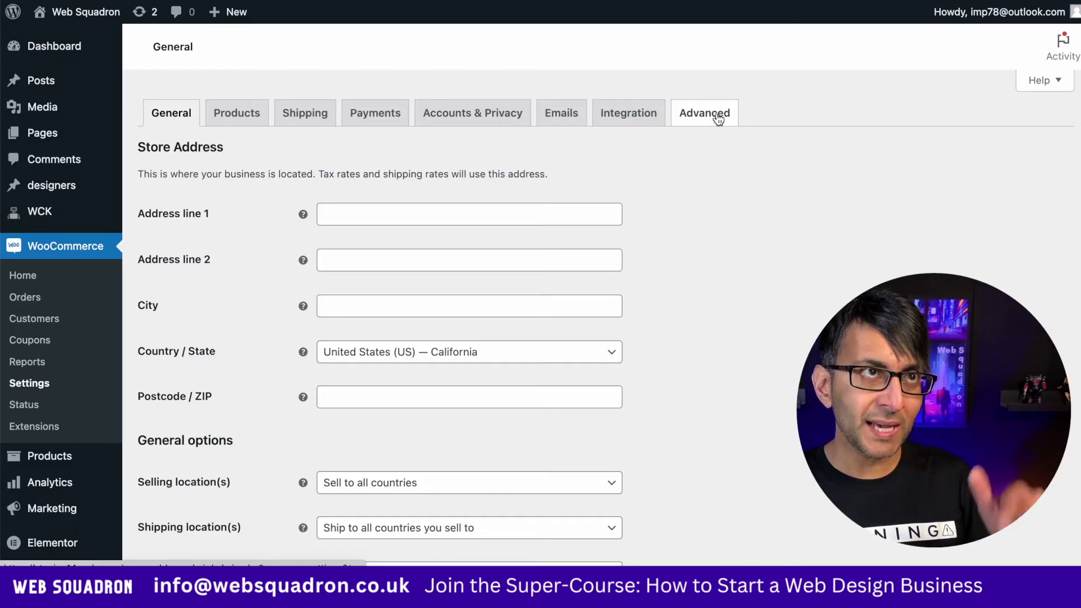
{"action": "left_click", "coordinate": [715, 119]}
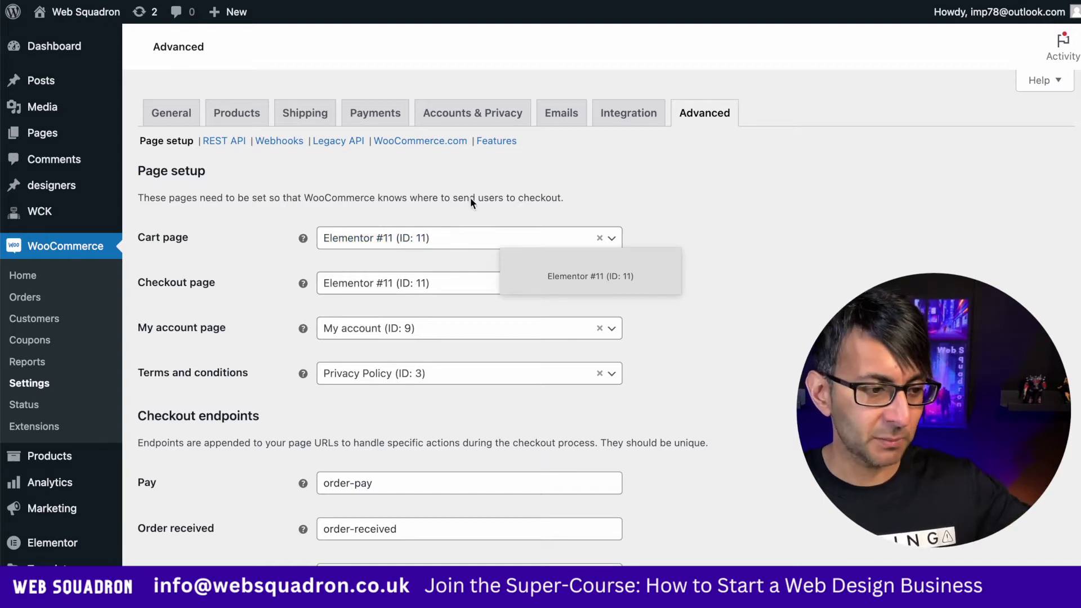
{"action": "left_click", "coordinate": [217, 118]}
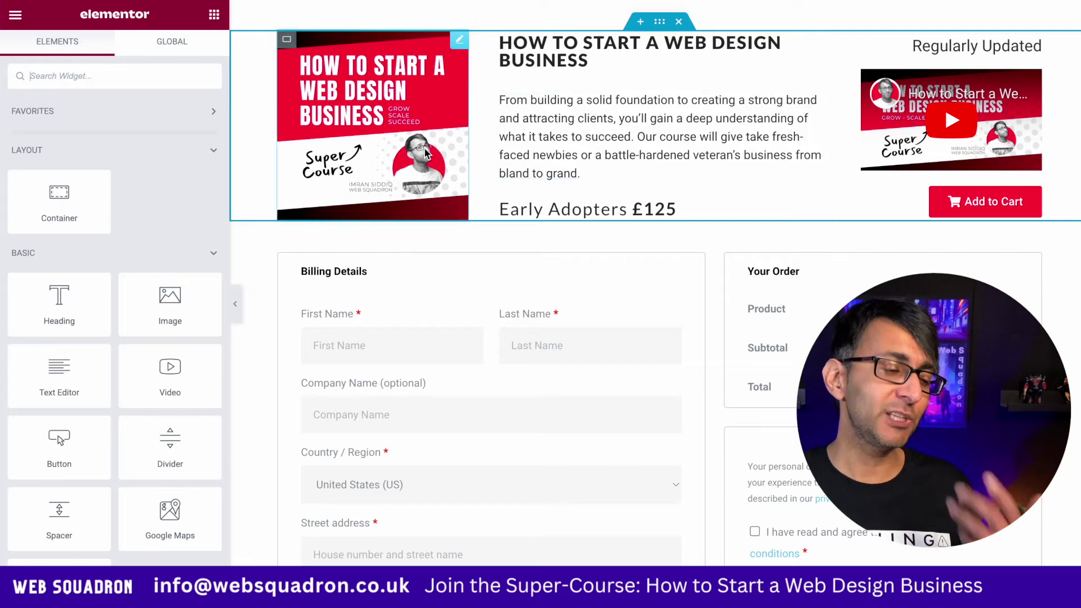
Check the cart and checkout pages assigned under WooCommerce in Elementor's Site Settings, and return to the widget list.
{"action": "left_click", "coordinate": [11, 19]}
{"action": "left_click", "coordinate": [58, 83]}
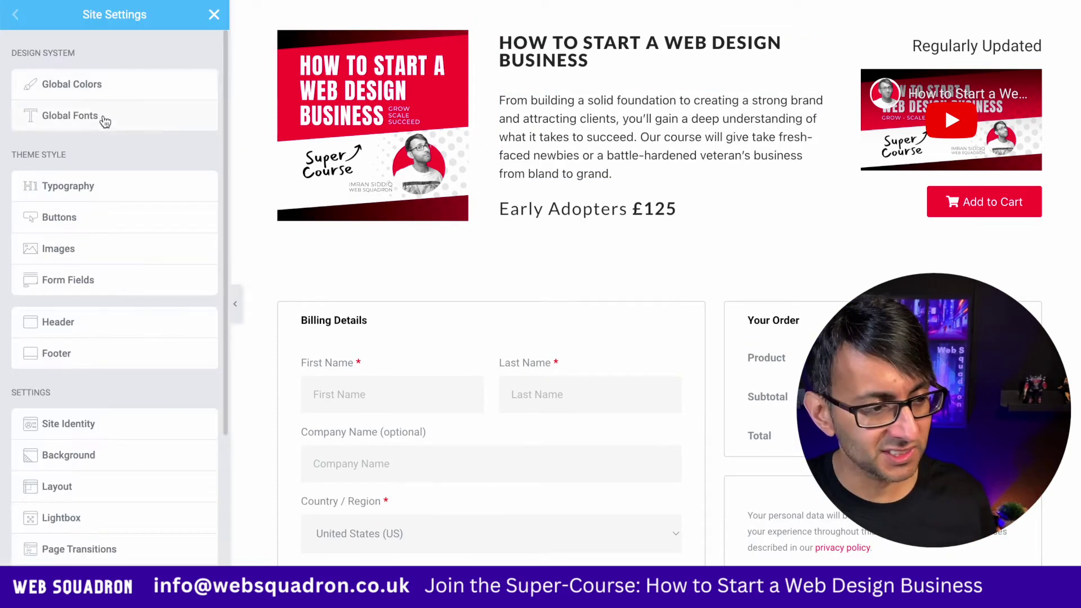
{"action": "scroll", "coordinate": [136, 394], "scroll_direction": "down", "scroll_amount": 3}
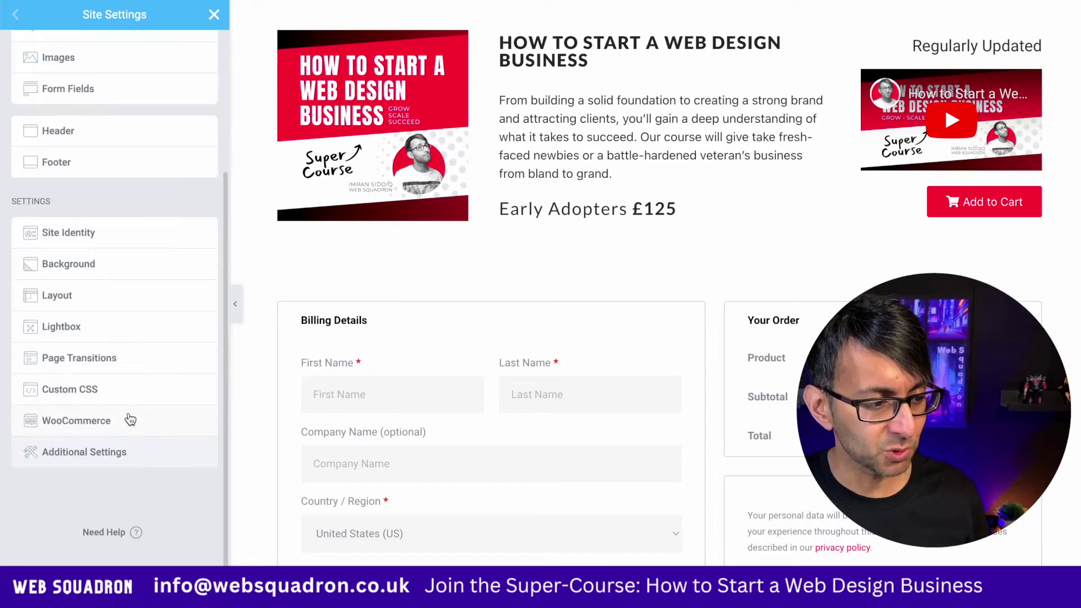
{"action": "left_click", "coordinate": [128, 418]}
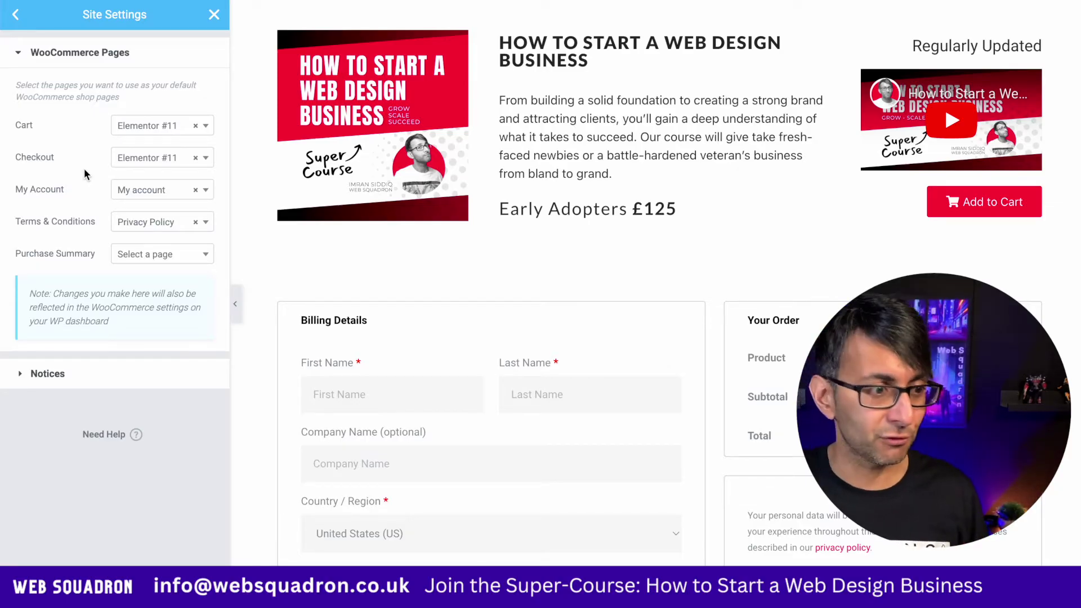
{"action": "left_click", "coordinate": [214, 14]}
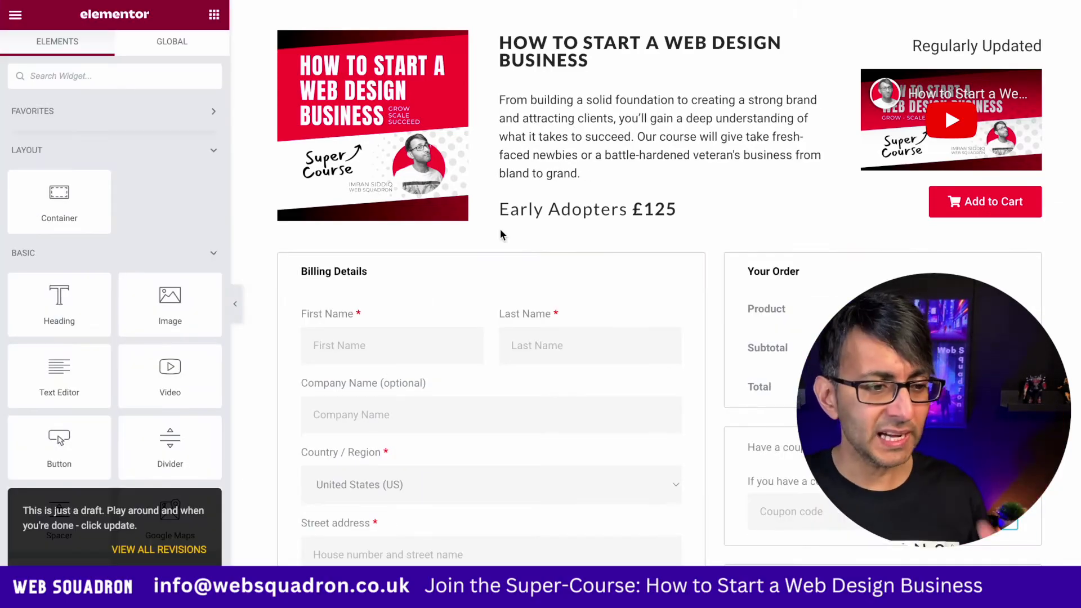
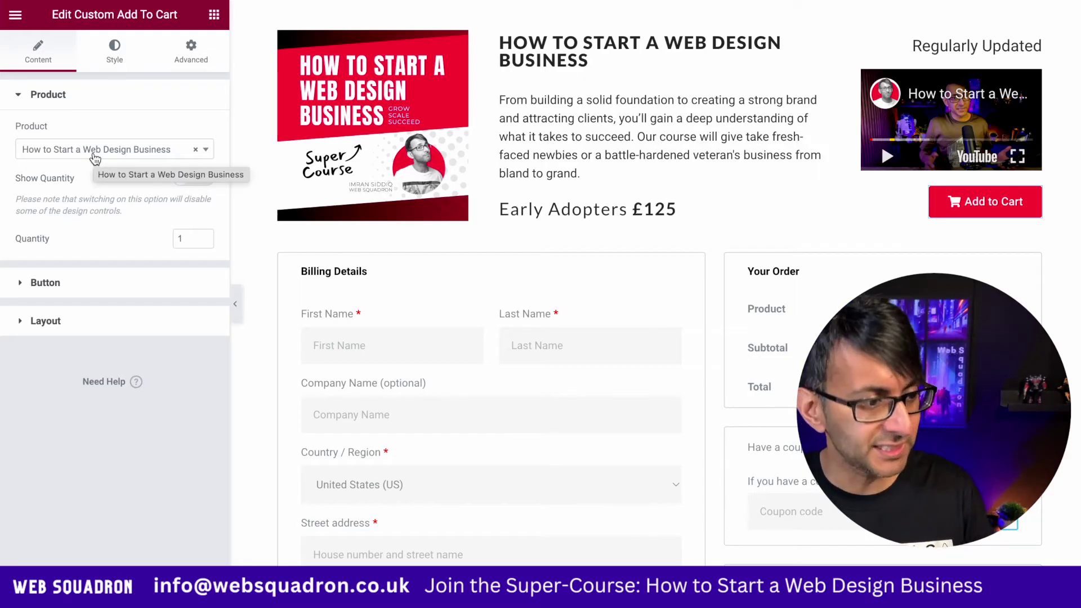
Try showing the quantity field on the Custom Add To Cart widget, and hide it again.
{"action": "left_click", "coordinate": [196, 179]}
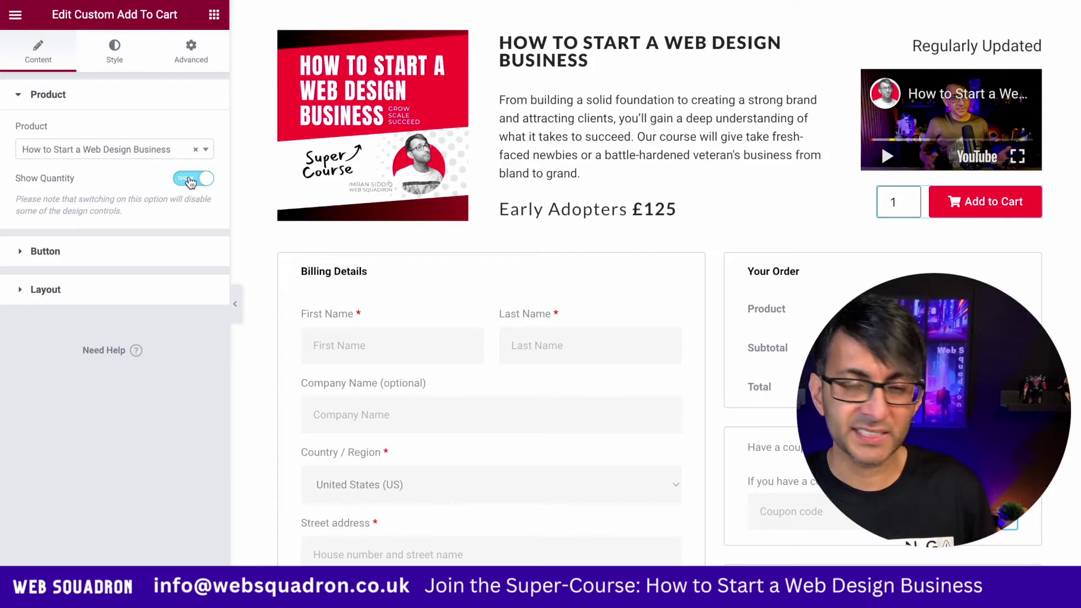
{"action": "left_click", "coordinate": [191, 180]}
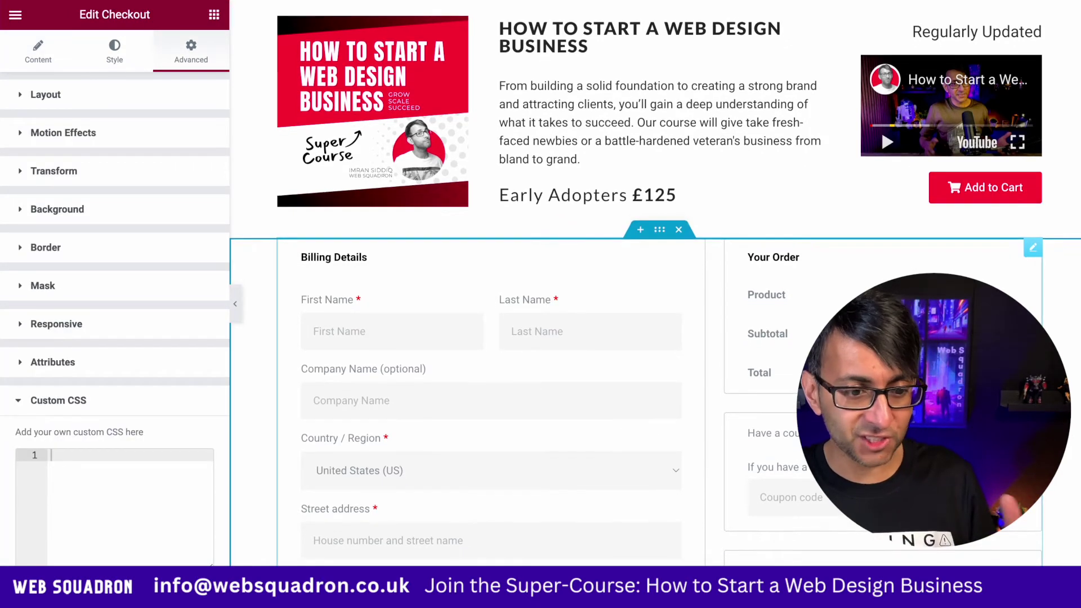
Search the widget library for "check" and open the content settings of the page's existing Checkout widget.
{"action": "left_click", "coordinate": [214, 14]}
{"action": "type", "text": "check"}
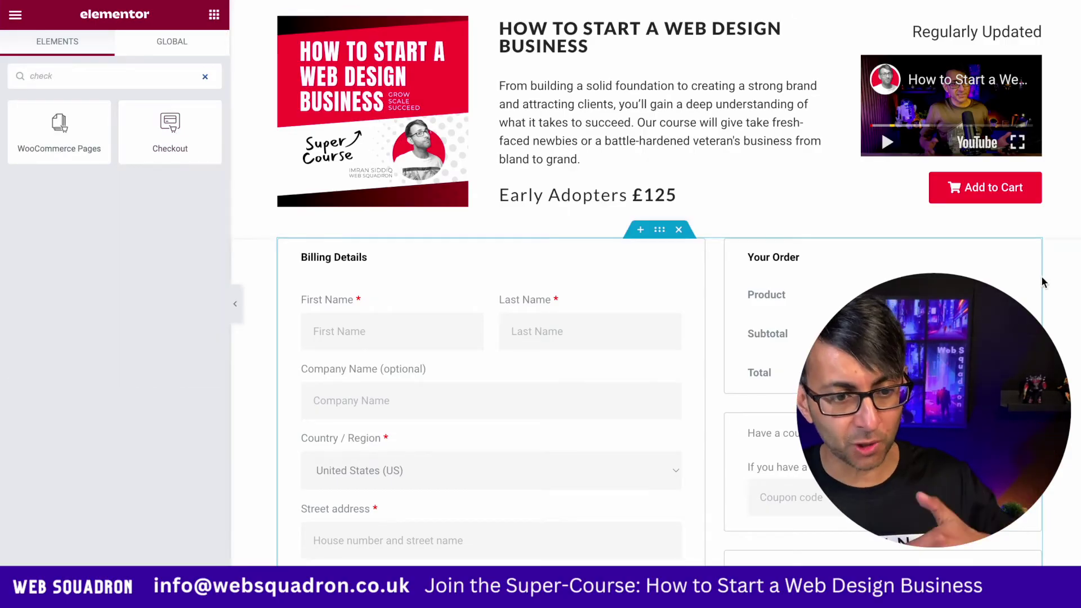
{"action": "left_click", "coordinate": [1034, 248]}
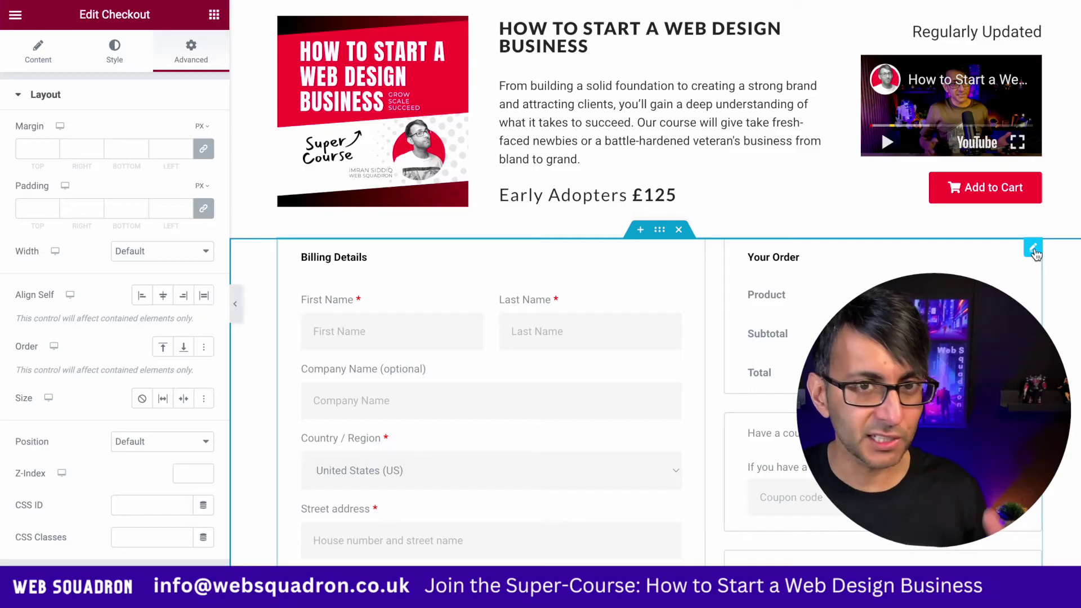
{"action": "left_click", "coordinate": [42, 59]}
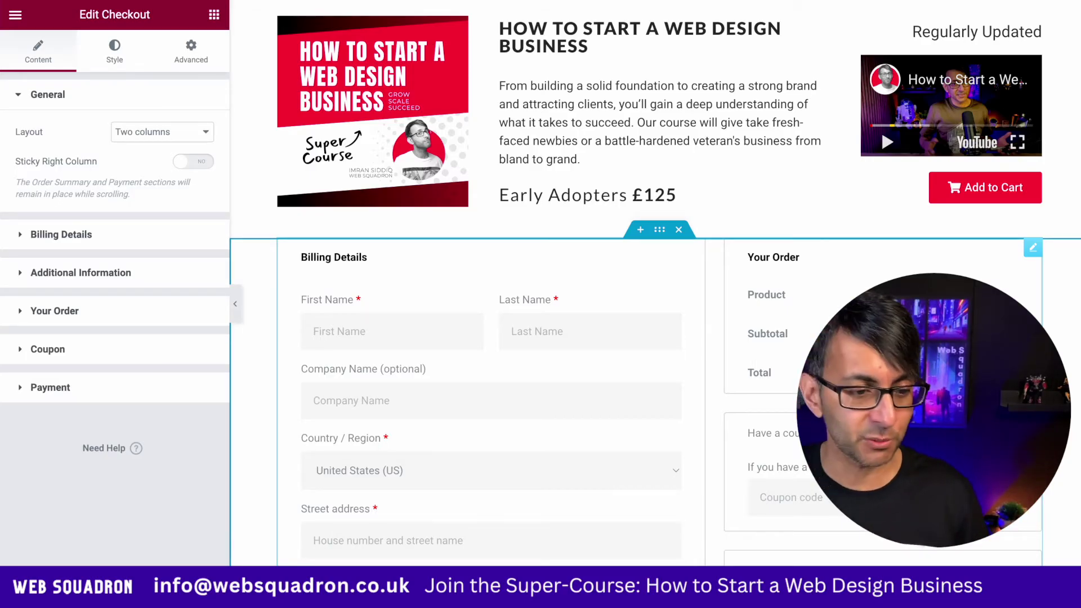
Examine the two-column Checkout layout, from the course header down to the Web Design Mastery Modules section below it.
{"action": "scroll", "coordinate": [761, 396], "scroll_direction": "down", "scroll_amount": 3}
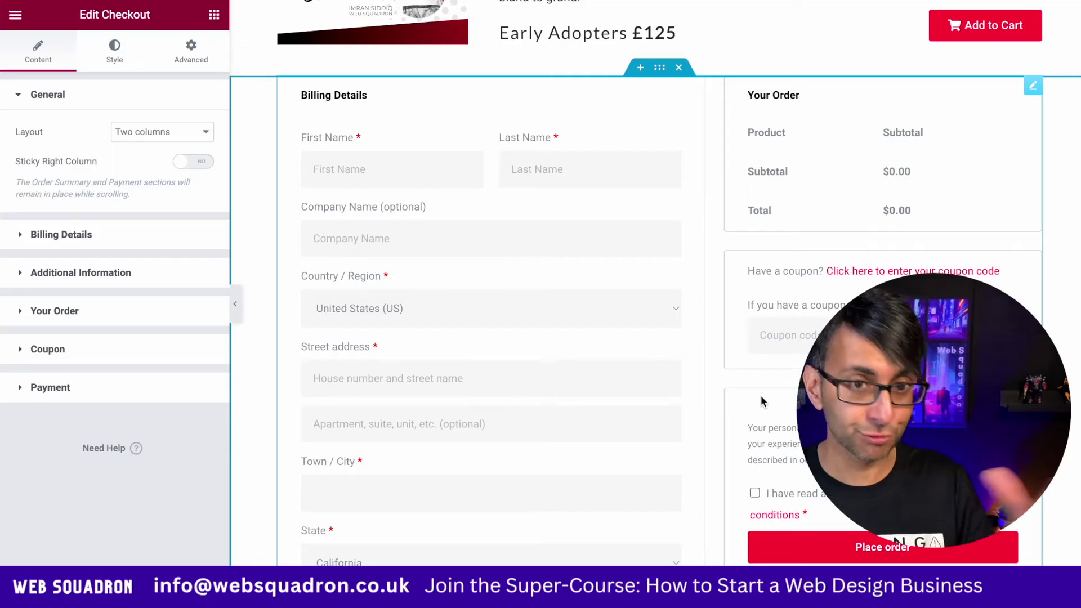
{"action": "scroll", "coordinate": [744, 405], "scroll_direction": "up", "scroll_amount": 2}
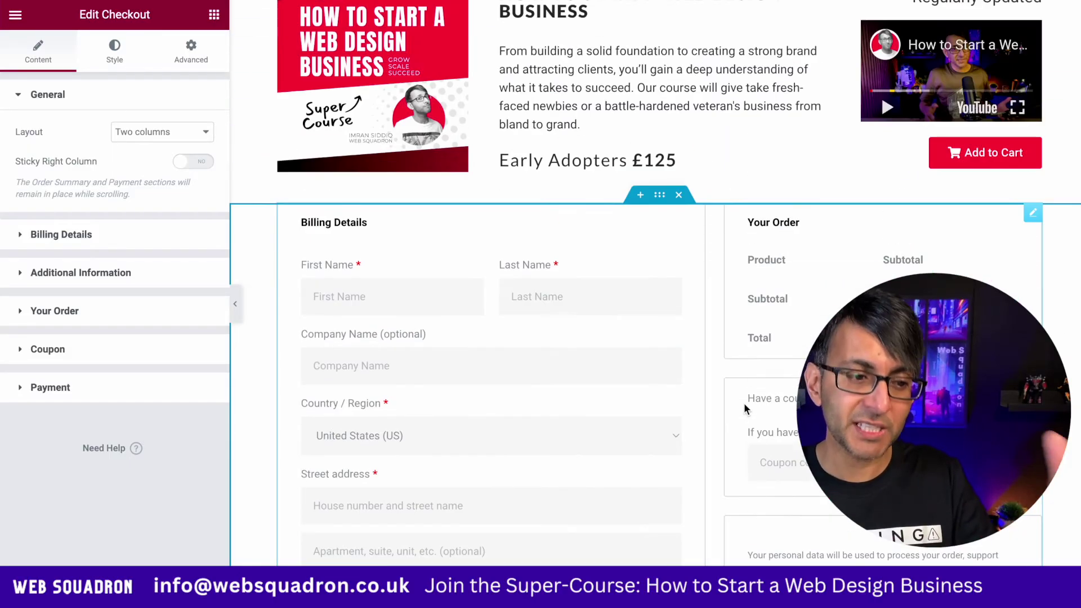
{"action": "scroll", "coordinate": [744, 405], "scroll_direction": "down", "scroll_amount": 2}
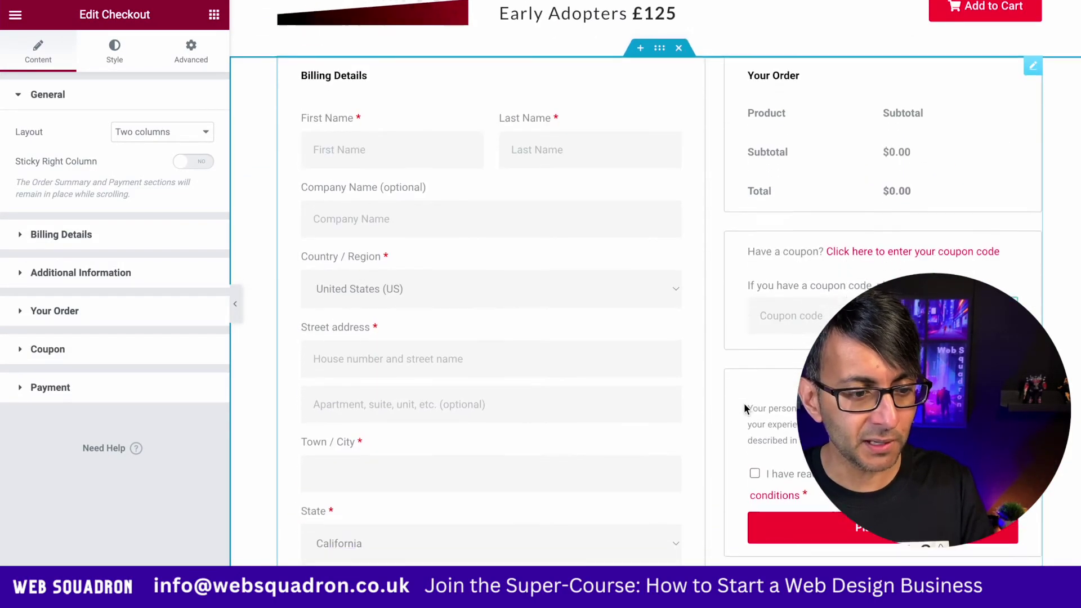
{"action": "scroll", "coordinate": [753, 419], "scroll_direction": "down", "scroll_amount": 13}
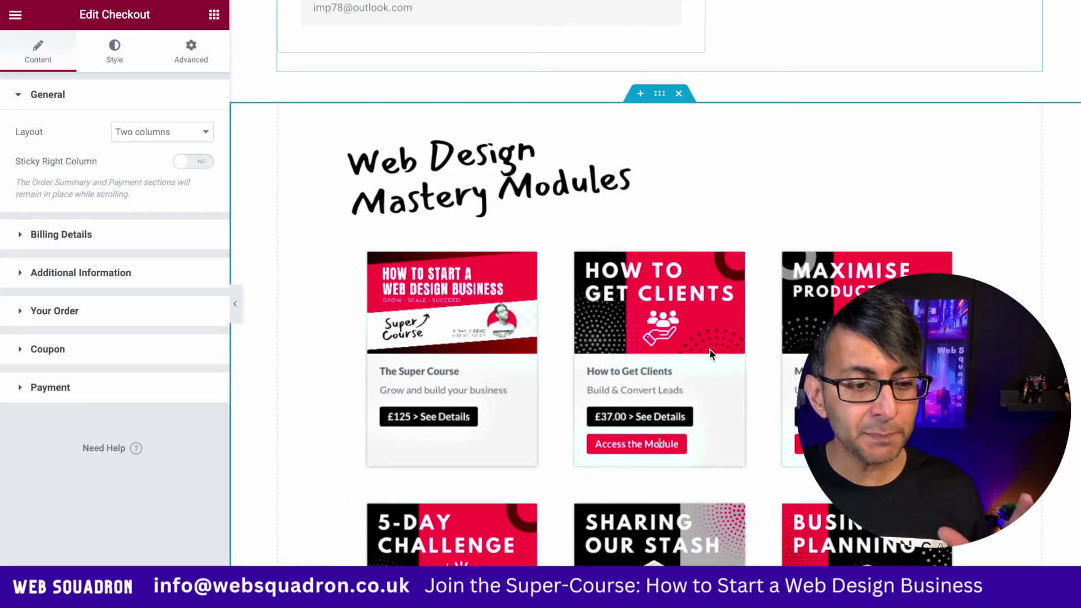
{"action": "scroll", "coordinate": [704, 341], "scroll_direction": "up", "scroll_amount": 10}
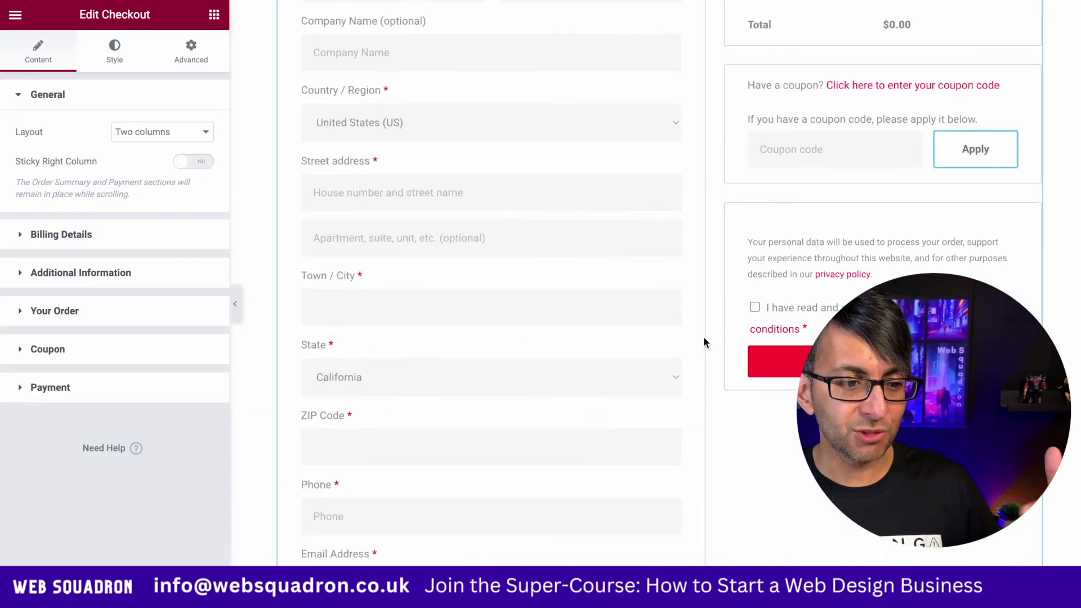
{"action": "scroll", "coordinate": [724, 230], "scroll_direction": "down", "scroll_amount": 6}
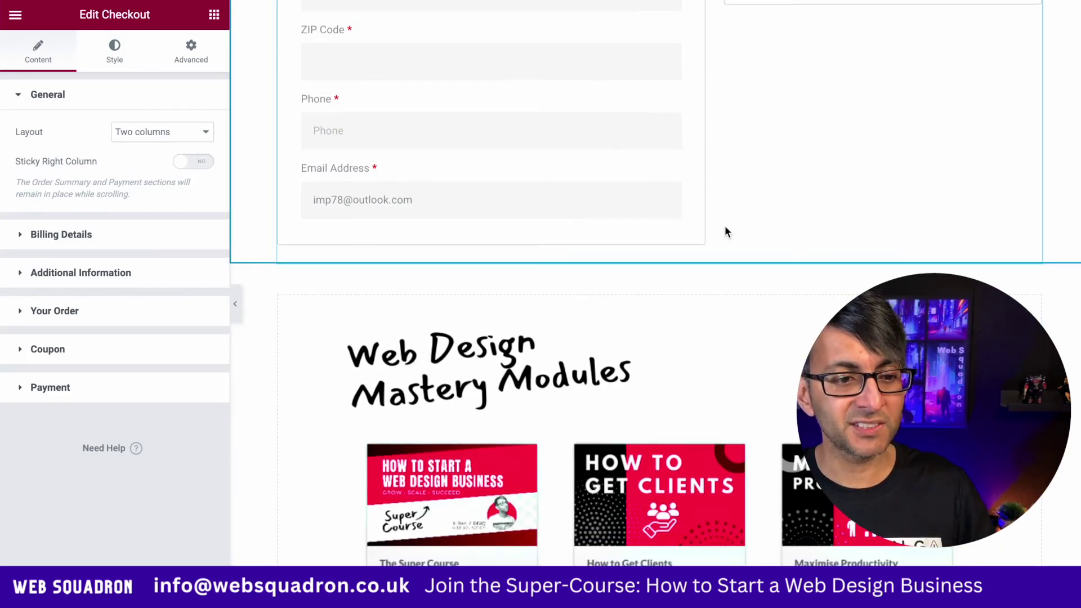
{"action": "scroll", "coordinate": [764, 215], "scroll_direction": "up", "scroll_amount": 12}
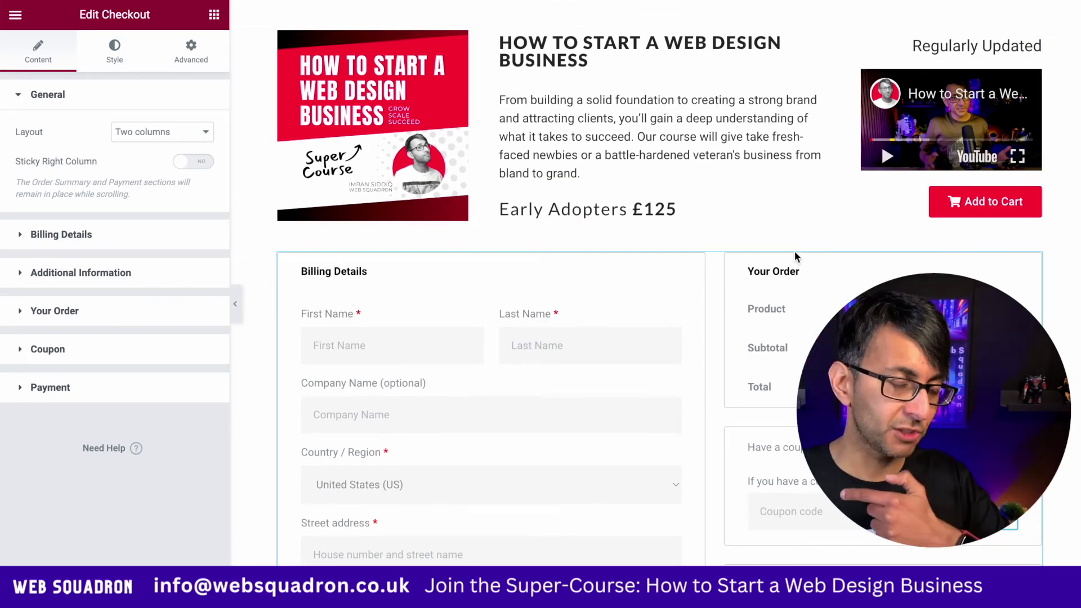
{"action": "scroll", "coordinate": [741, 289], "scroll_direction": "down", "scroll_amount": 1}
{"action": "scroll", "coordinate": [741, 289], "scroll_direction": "down", "scroll_amount": 10}
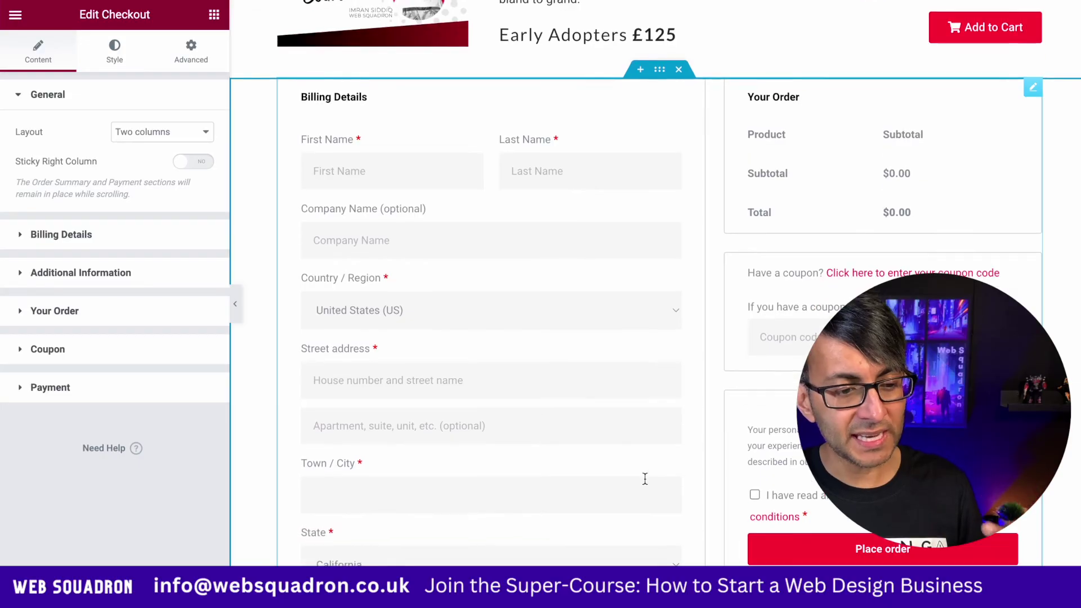
{"action": "scroll", "coordinate": [647, 289], "scroll_direction": "down", "scroll_amount": 12}
{"action": "scroll", "coordinate": [647, 288], "scroll_direction": "up", "scroll_amount": 11}
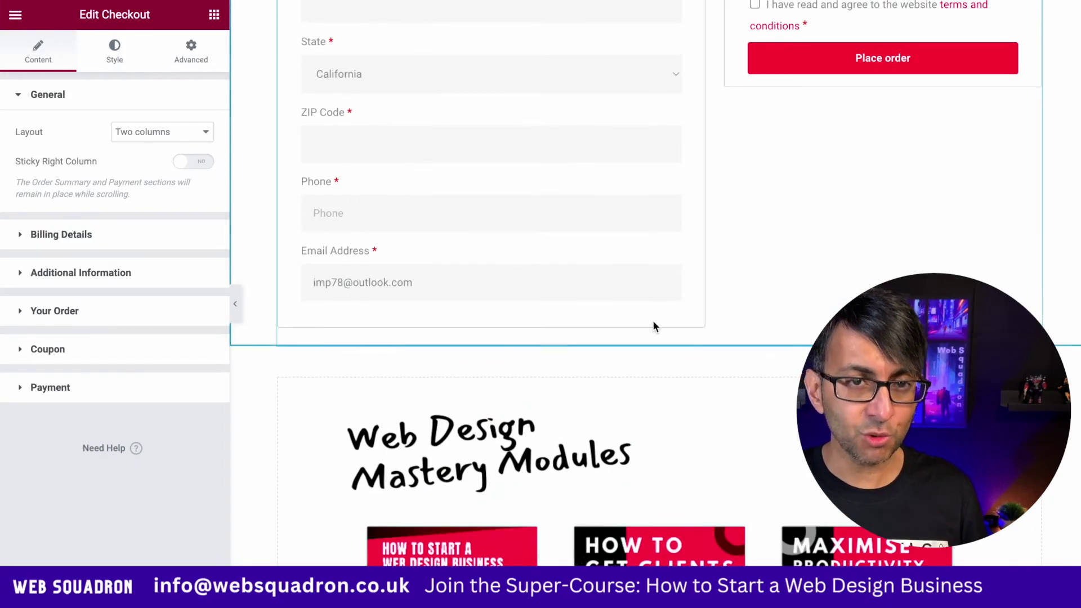
{"action": "scroll", "coordinate": [655, 330], "scroll_direction": "down", "scroll_amount": 4}
{"action": "scroll", "coordinate": [655, 327], "scroll_direction": "up", "scroll_amount": 12}
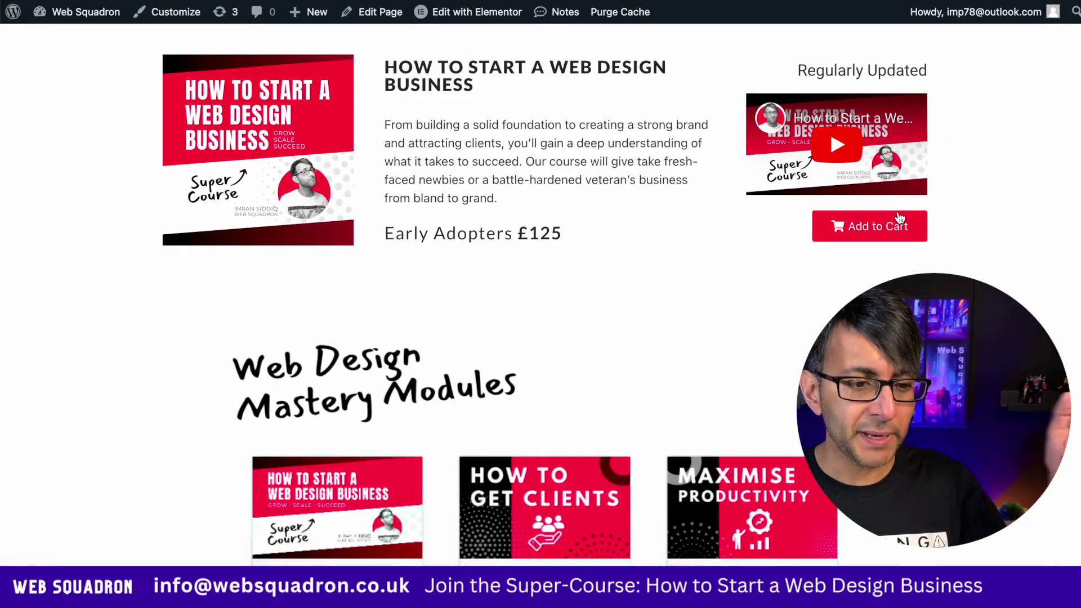
Add the course to the cart on the live sales page to test the one-page checkout.
{"action": "left_click", "coordinate": [899, 229]}
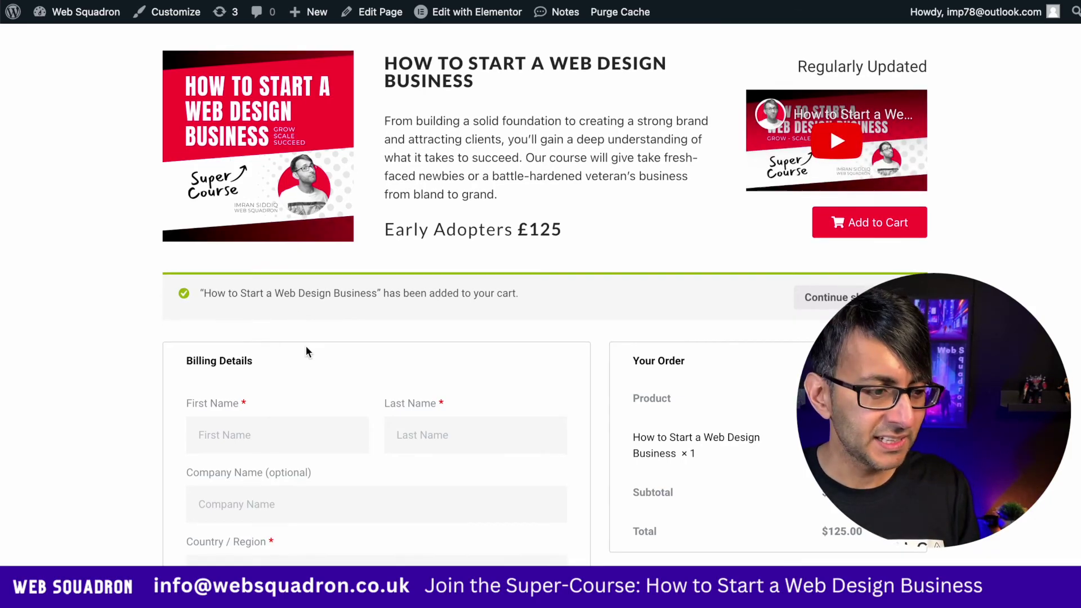
Examine the added-to-cart notice and its Continue shopping button above the billing details on the live page.
{"action": "scroll", "coordinate": [307, 353], "scroll_direction": "down", "scroll_amount": 1}
{"action": "scroll", "coordinate": [484, 273], "scroll_direction": "down", "scroll_amount": 1}
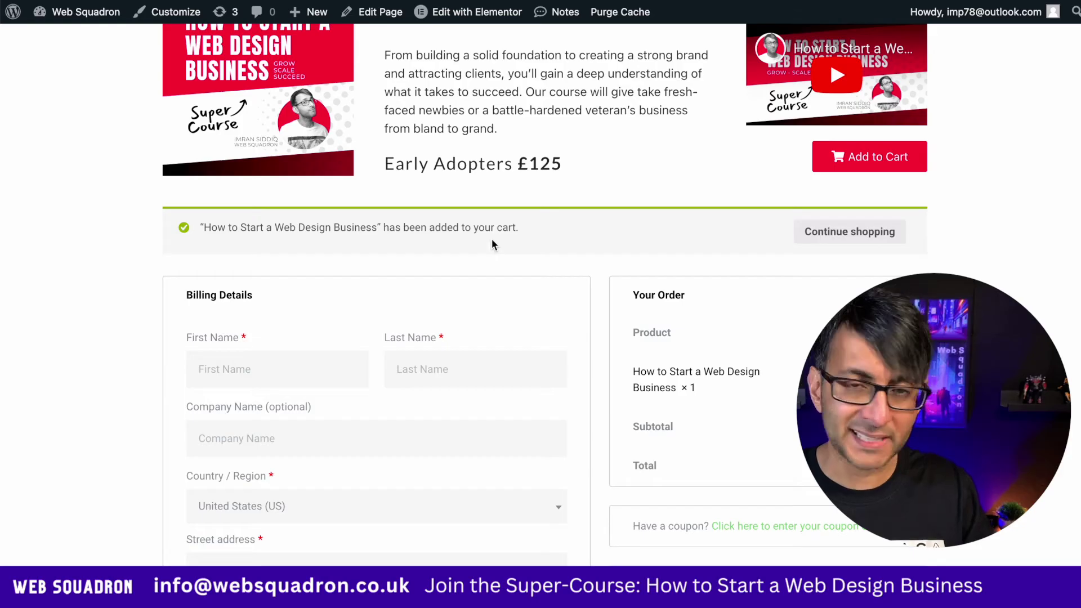
{"action": "left_click", "coordinate": [823, 240]}
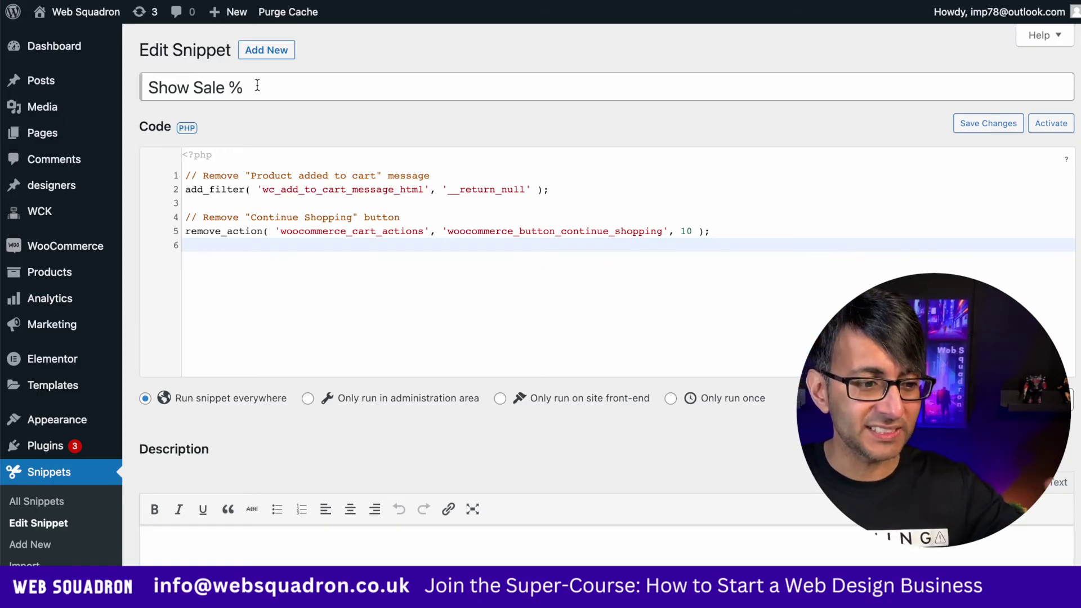
Save the PHP snippet that removes the "Product added to cart" message and the "Continue Shopping" button, set to run everywhere.
{"action": "left_click", "coordinate": [481, 266]}
{"action": "left_click", "coordinate": [498, 218]}
{"action": "left_click", "coordinate": [602, 288]}
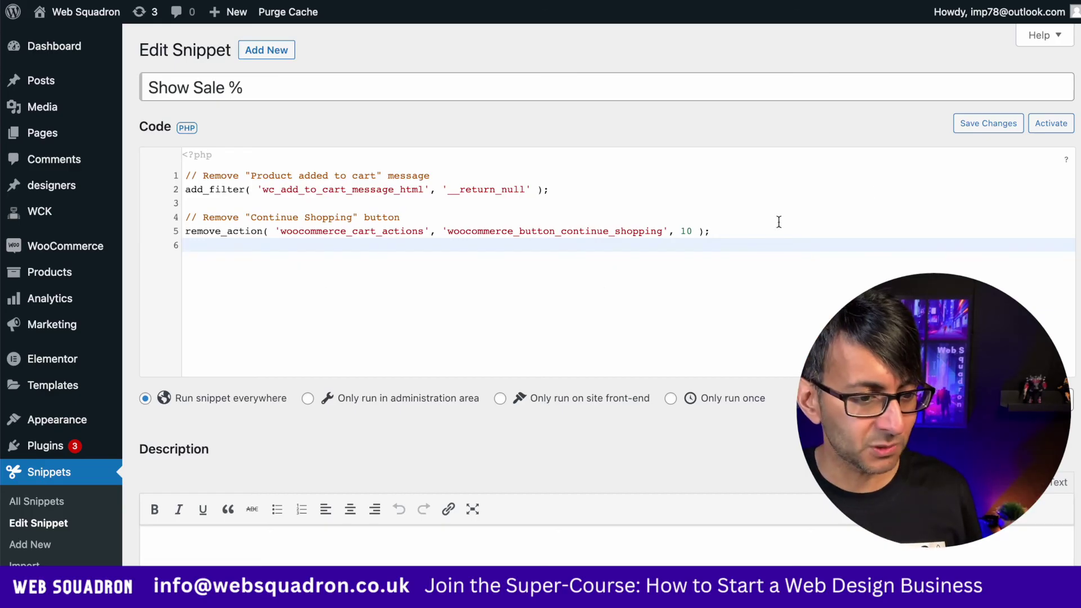
{"action": "left_click", "coordinate": [988, 124]}
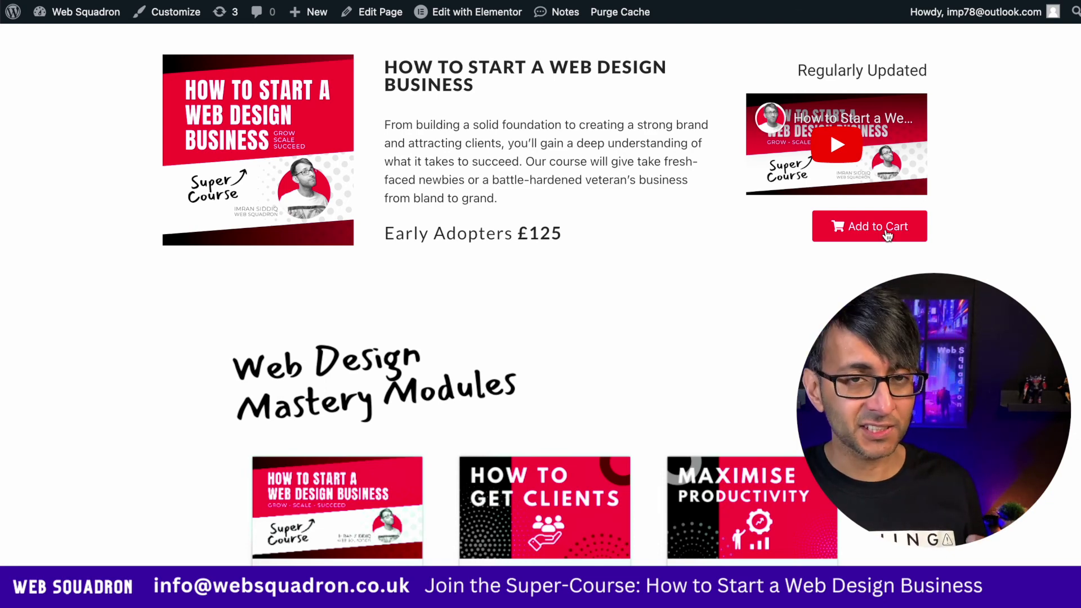
Add the course to the cart again on the live sales page and check the checkout from billing details to payment section.
{"action": "left_click", "coordinate": [887, 235]}
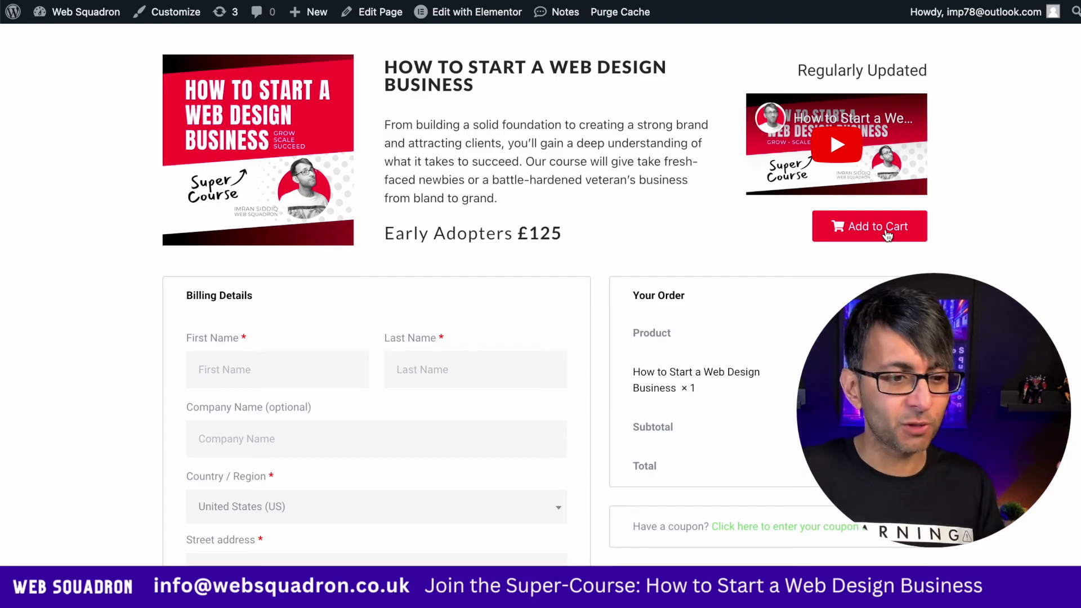
{"action": "scroll", "coordinate": [669, 374], "scroll_direction": "down", "scroll_amount": 1}
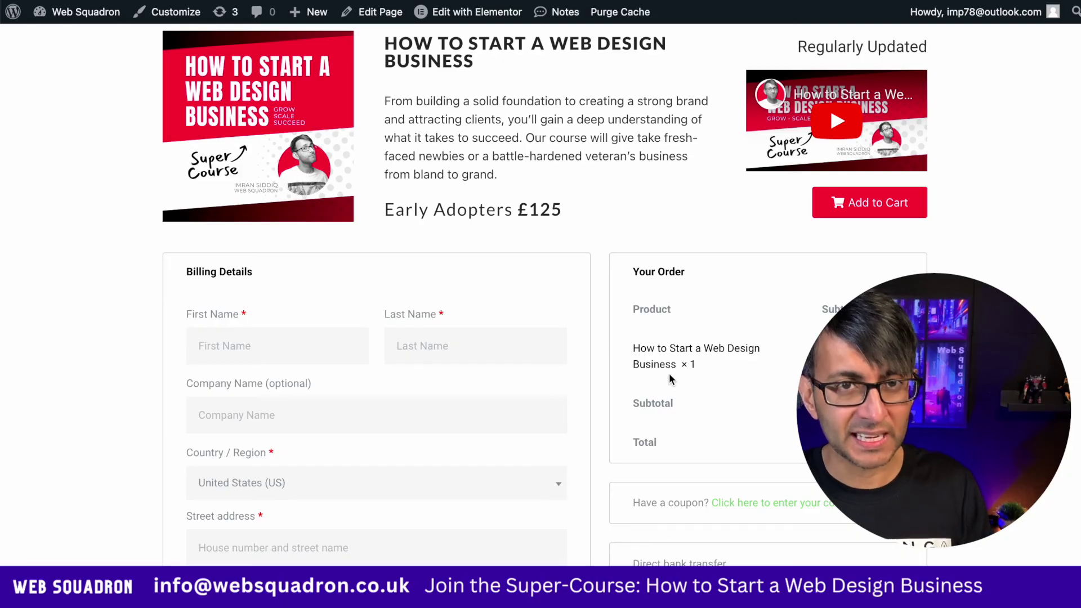
{"action": "scroll", "coordinate": [697, 399], "scroll_direction": "down", "scroll_amount": 5}
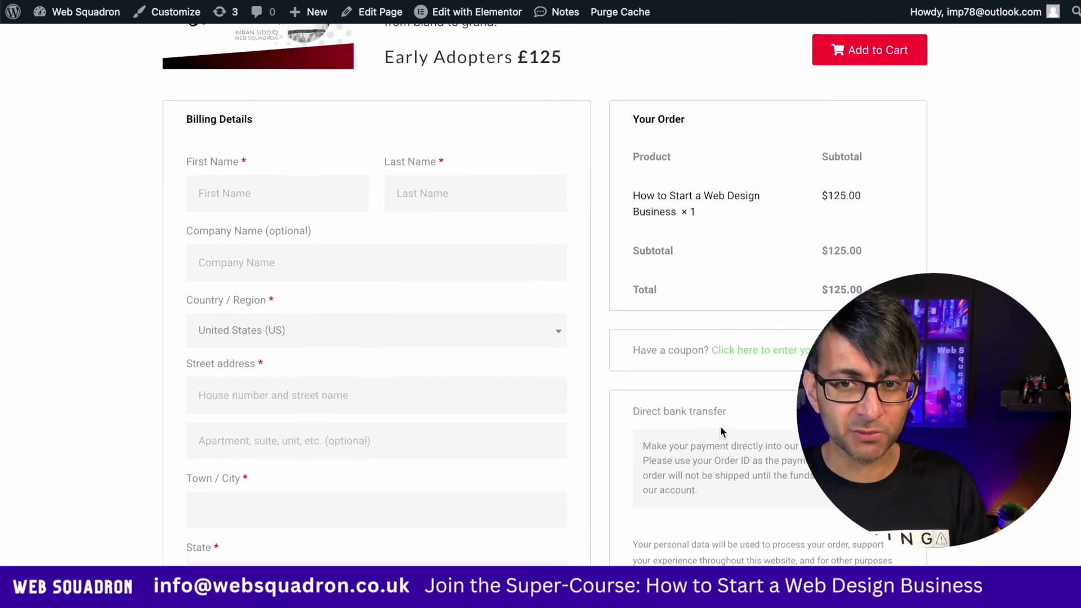
{"action": "scroll", "coordinate": [720, 451], "scroll_direction": "up", "scroll_amount": 5}
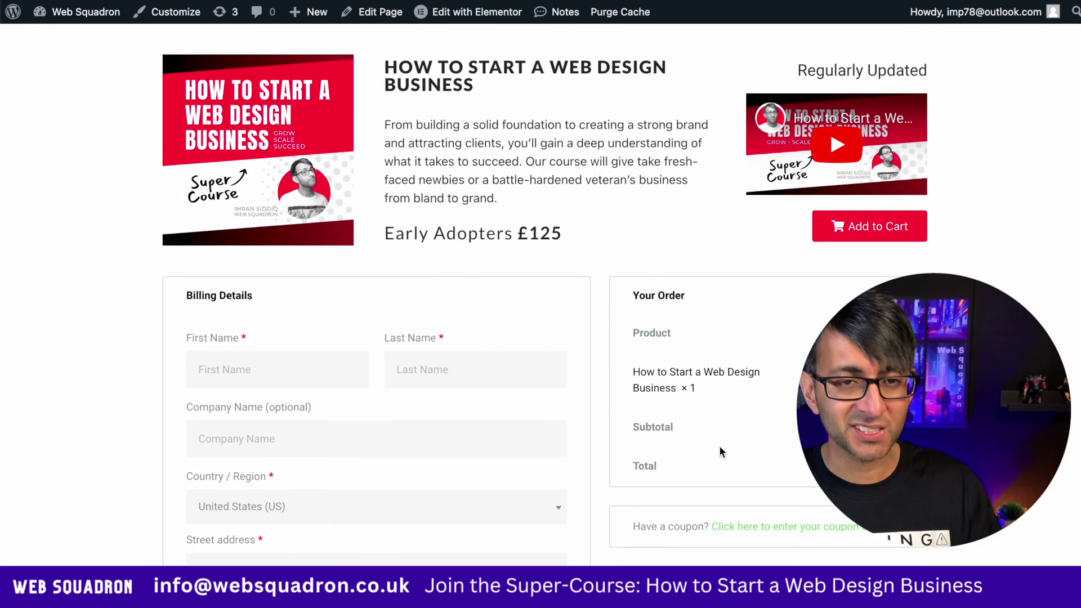